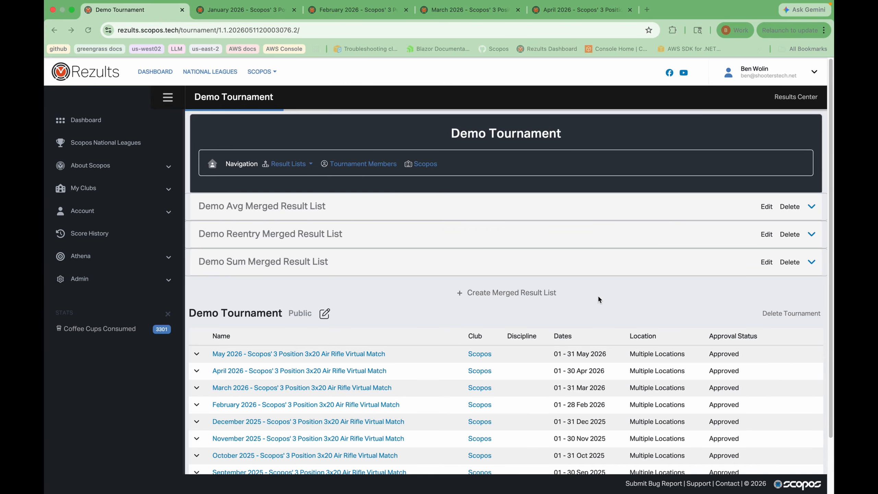
# Review the Demo Tournament's member matches and the standings in the Demo Sum Merged Result List.
pyautogui.scroll(-2, 597, 294)
pyautogui.scroll(2, 530, 314)
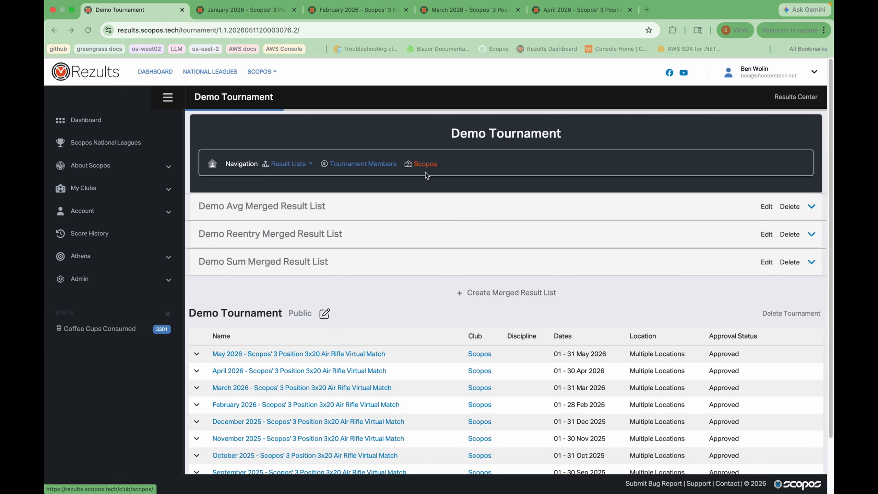
pyautogui.scroll(-1, 412, 226)
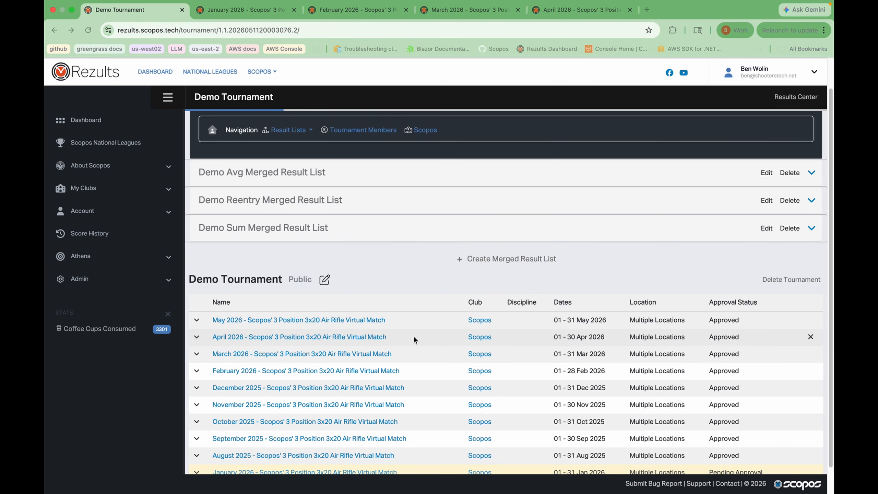
pyautogui.scroll(-1, 418, 360)
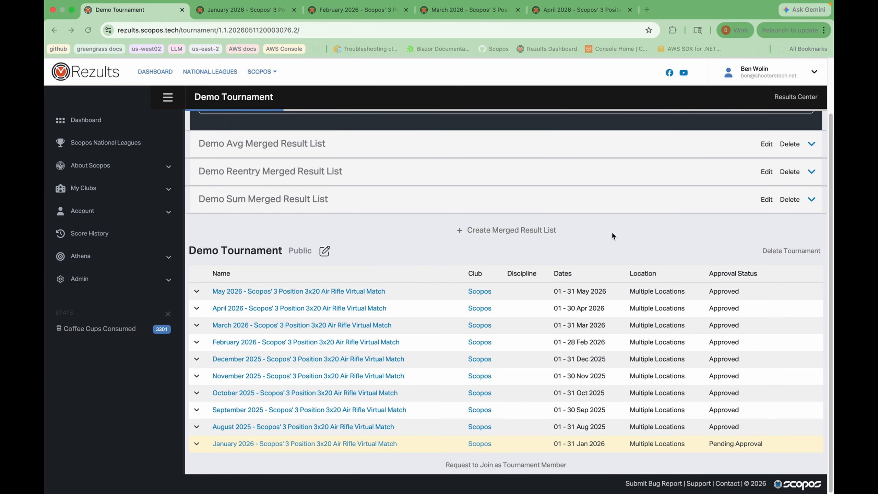
pyautogui.click(811, 200)
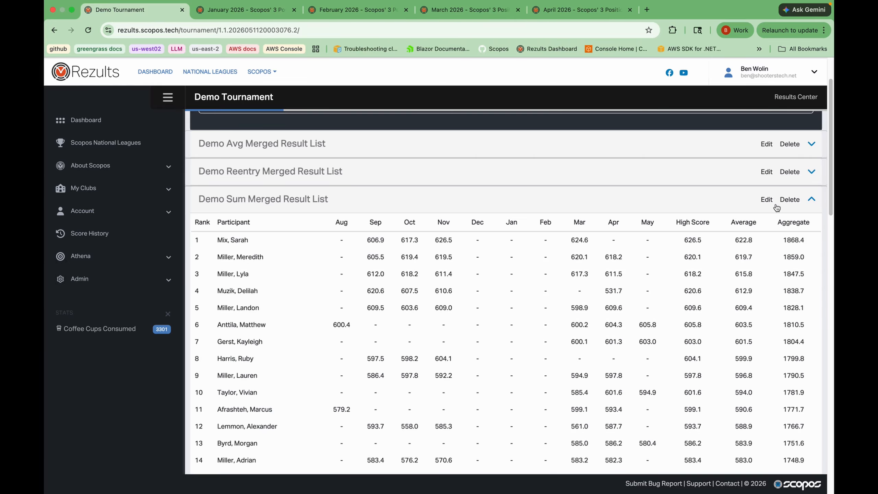
pyautogui.click(810, 200)
pyautogui.scroll(2, 420, 182)
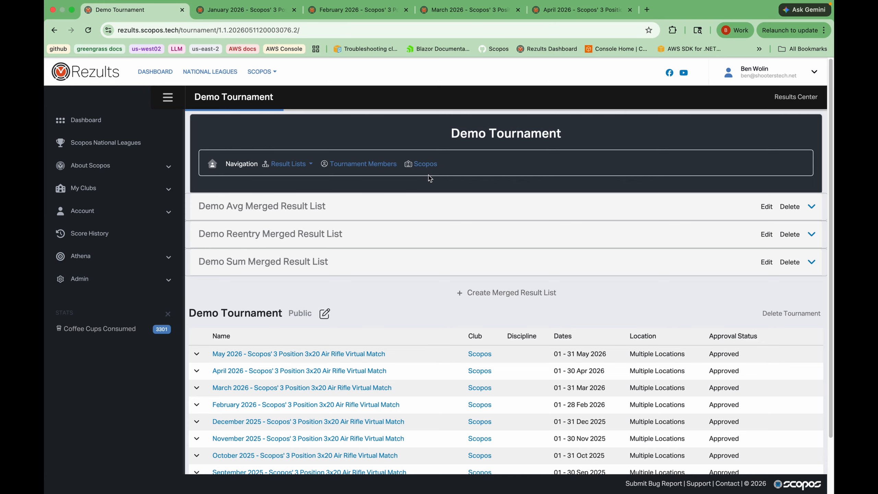
pyautogui.scroll(-2, 493, 281)
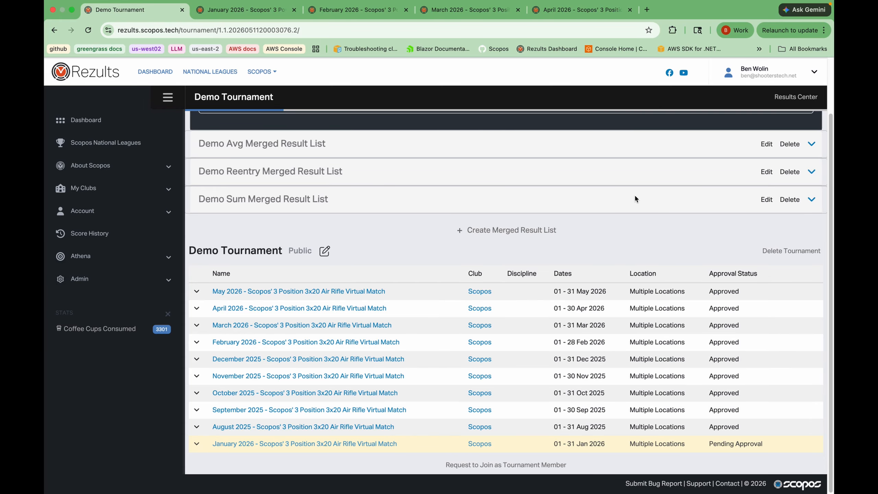
pyautogui.click(812, 200)
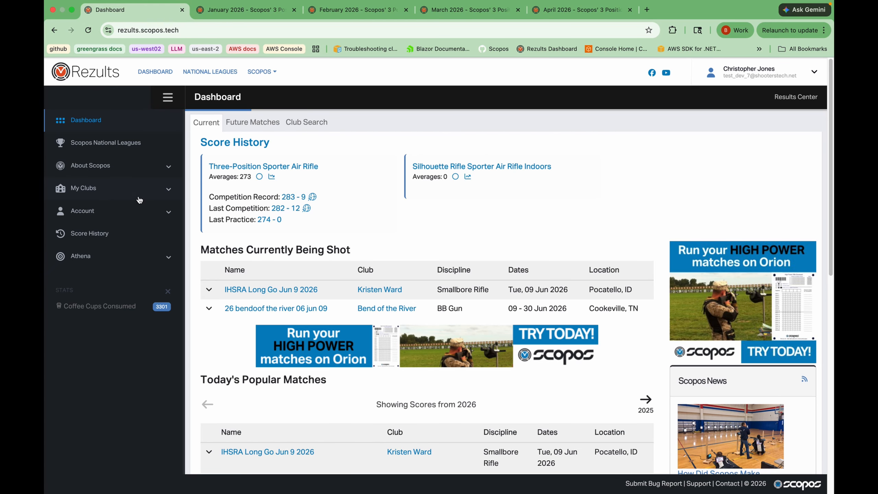
# Open the club information for Wolverine's Developer Account and go to the end of its tournaments list.
pyautogui.click(123, 196)
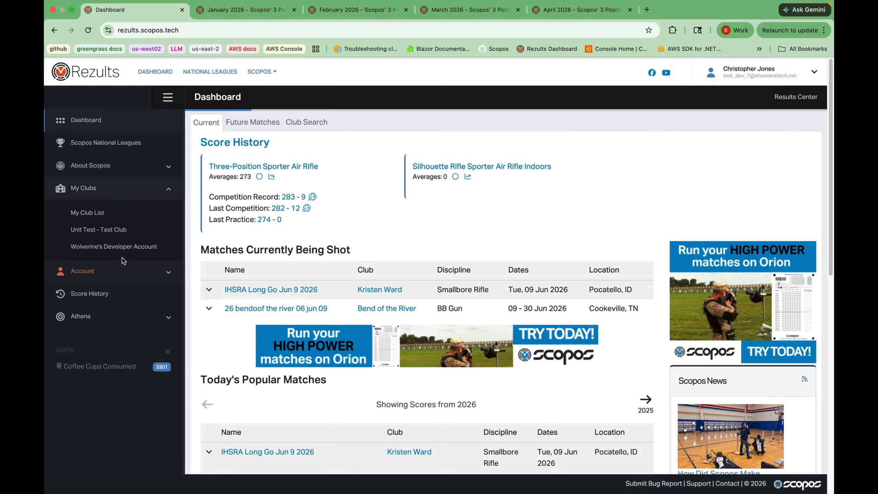
pyautogui.click(120, 246)
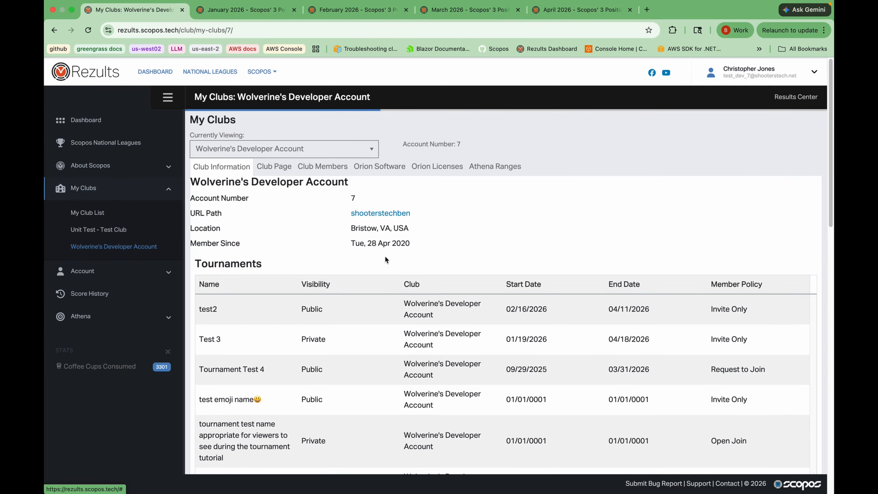
pyautogui.scroll(-1, 351, 277)
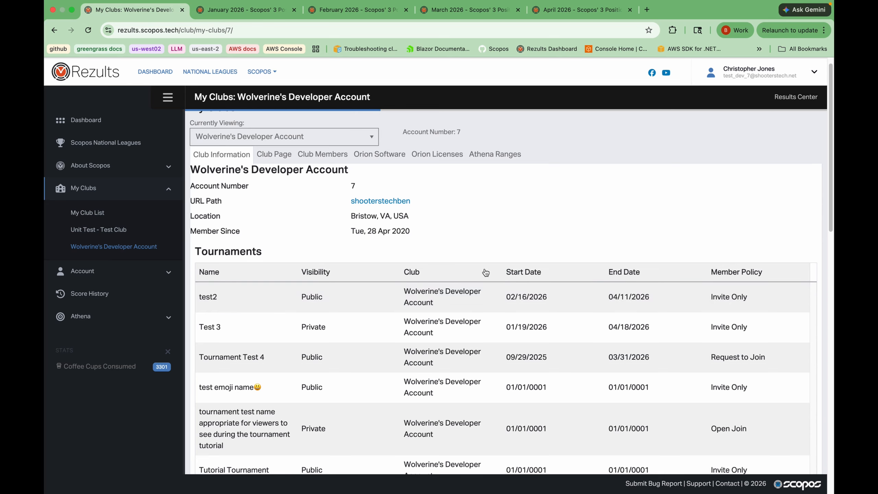
pyautogui.scroll(-1, 446, 294)
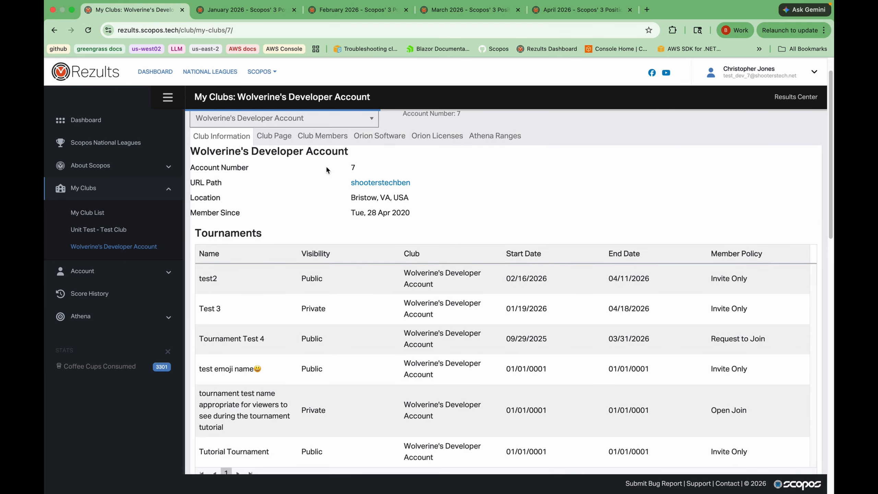
pyautogui.scroll(-2, 412, 330)
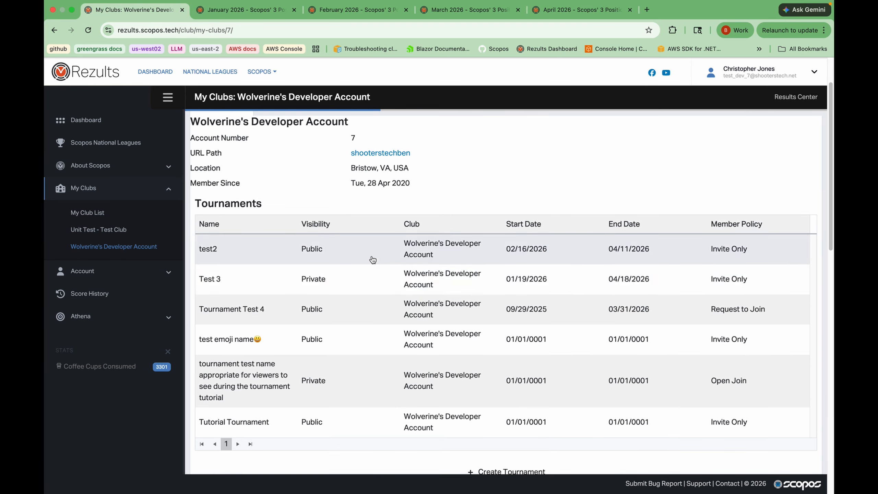
pyautogui.scroll(-6, 419, 265)
# Start a new tournament for the club, named "Tutorial Tournament", with Public visibility.
pyautogui.click(493, 369)
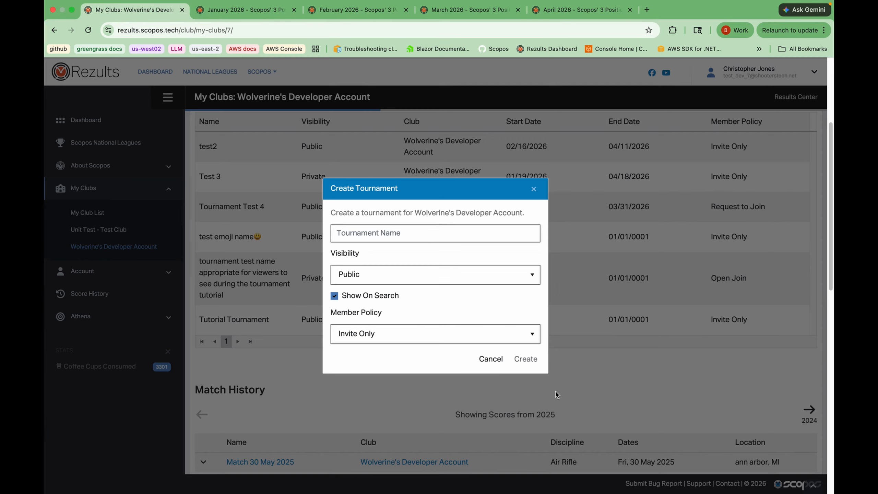
pyautogui.click(432, 233)
pyautogui.write('Tutorial Tournament')
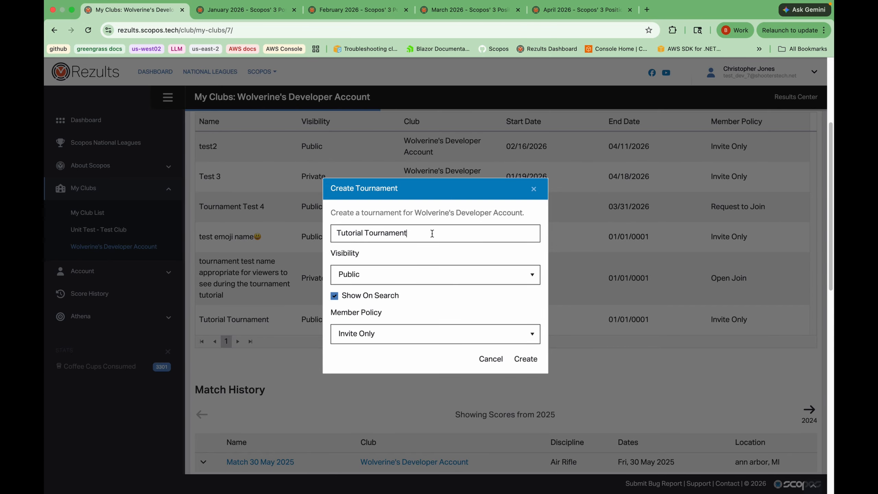
pyautogui.click(473, 279)
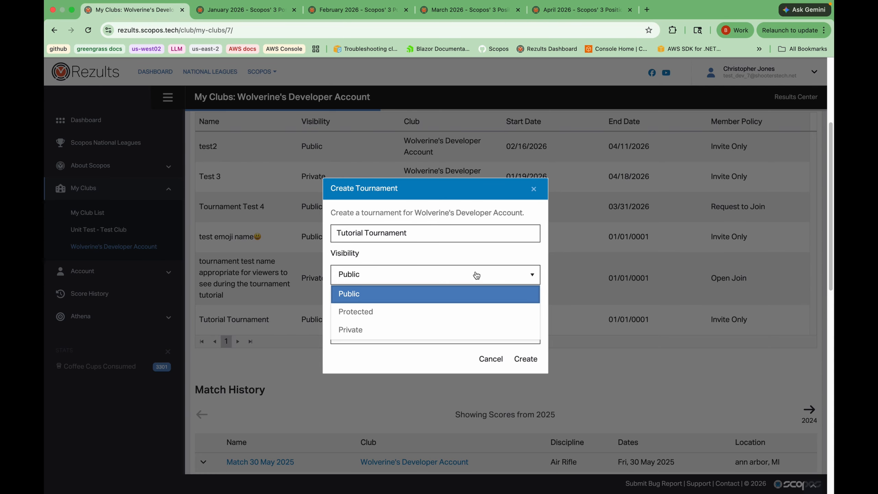
pyautogui.click(453, 295)
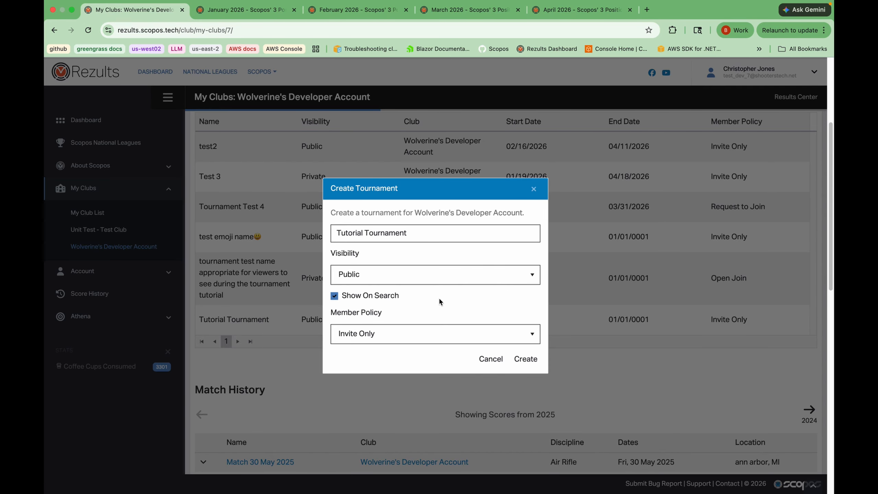
# Keep Show On Search enabled, set the member policy to Invite Only, and create the tournament.
pyautogui.click(373, 296)
pyautogui.click(373, 296)
pyautogui.click(374, 296)
pyautogui.click(373, 295)
pyautogui.scroll(-1, 465, 301)
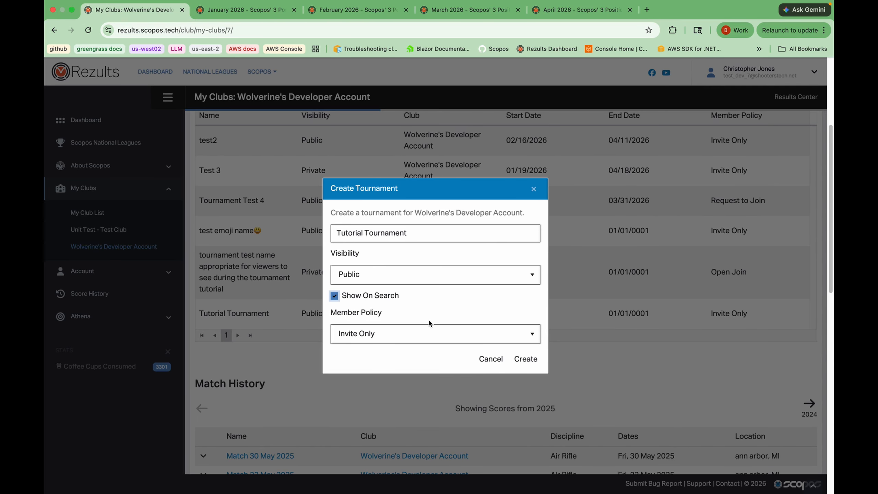
pyautogui.click(404, 340)
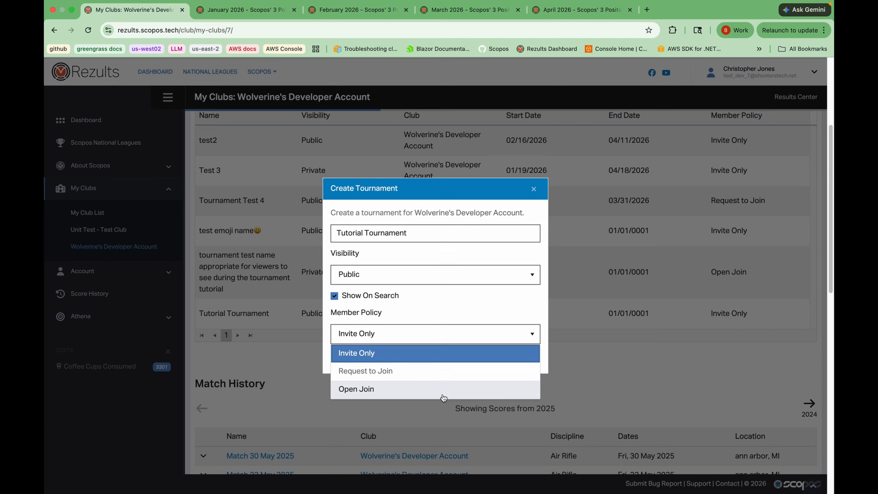
pyautogui.click(404, 353)
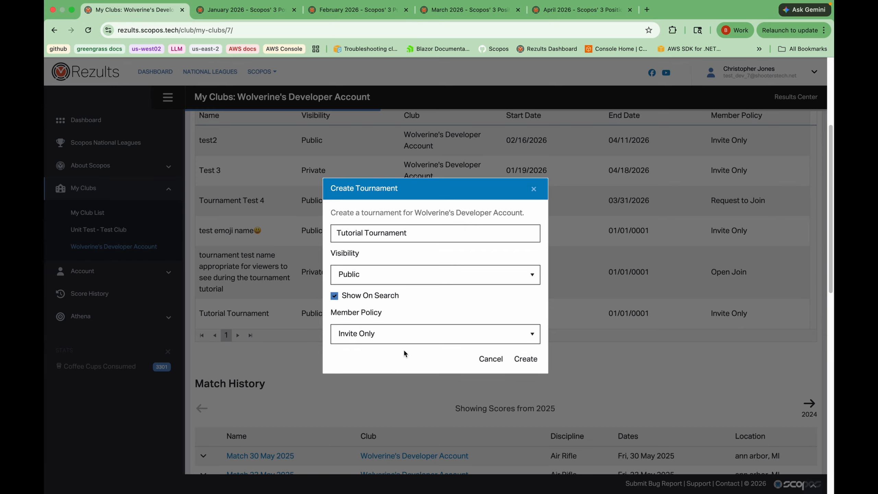
pyautogui.click(525, 359)
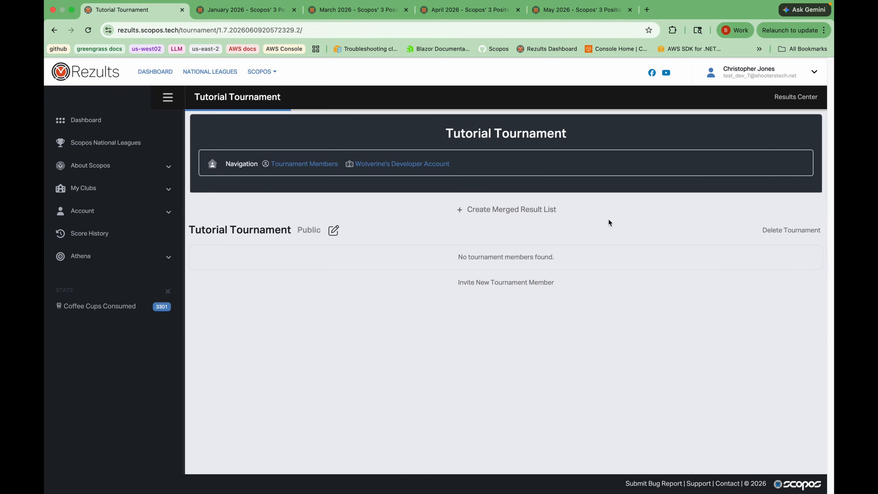
# Open the tournament's name and visibility for editing and save them without changes.
pyautogui.click(334, 230)
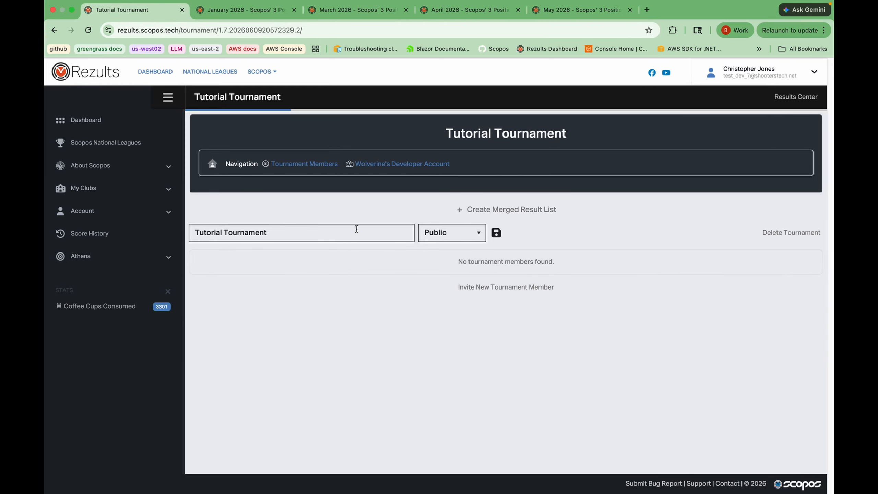
pyautogui.click(496, 233)
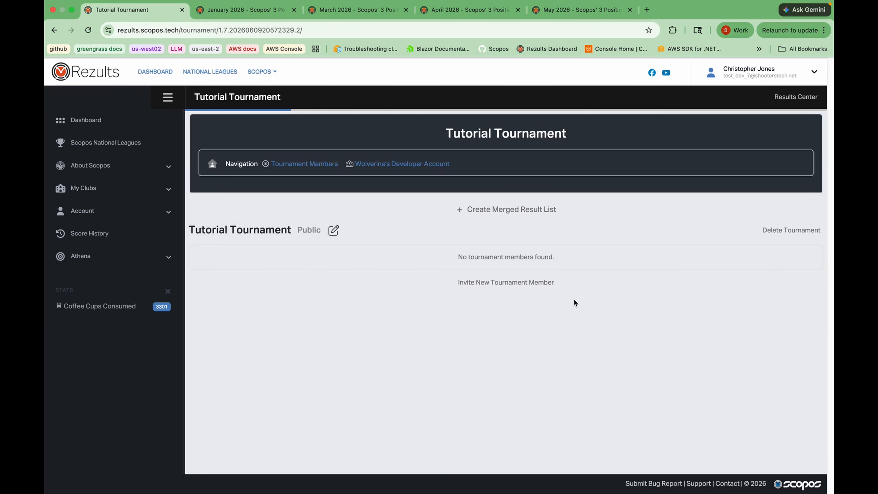
# Invite the January 2026 Scopos' 3 Position 3x20 Air Rifle Virtual Match to the tournament using its copied match URL.
pyautogui.click(495, 283)
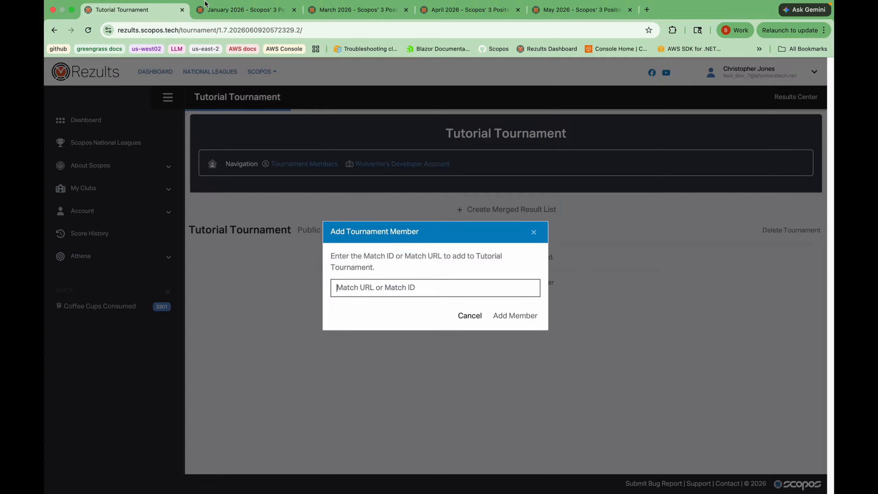
pyautogui.click(238, 12)
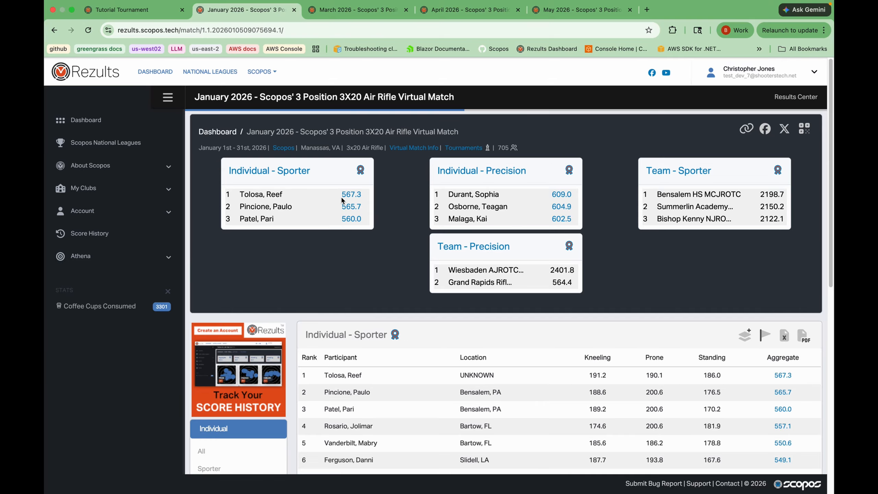
pyautogui.click(749, 130)
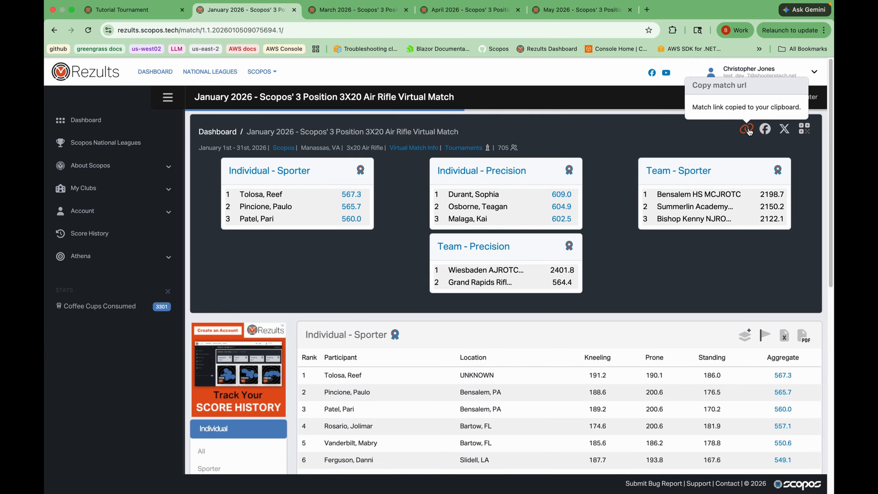
pyautogui.click(139, 10)
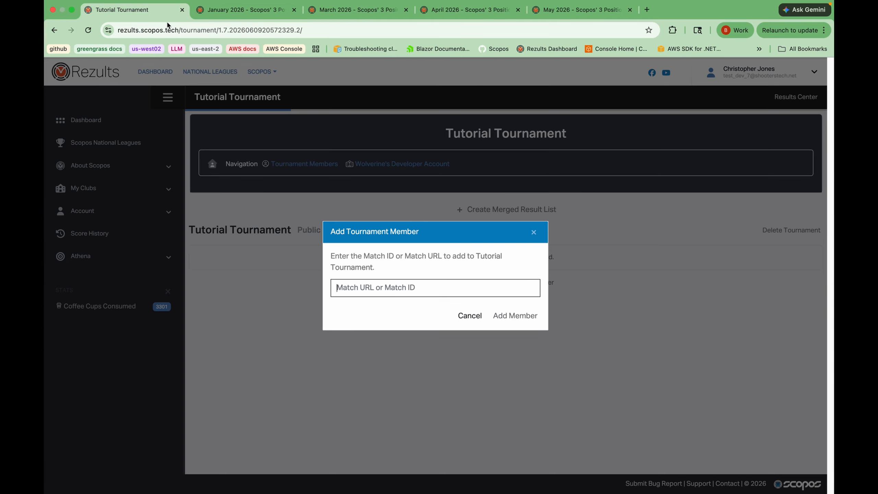
pyautogui.click(367, 288)
pyautogui.write('https://rezults.scopos.tech/match/1.1.2026010509075694.1/')
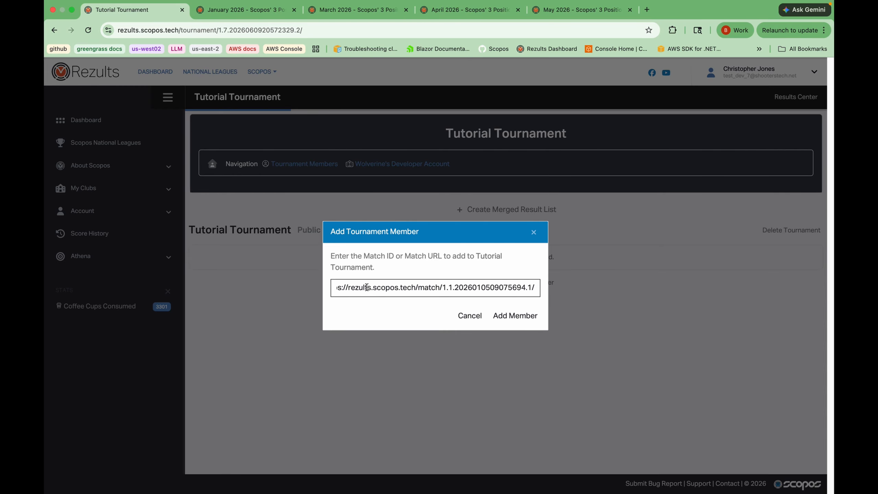
pyautogui.click(514, 316)
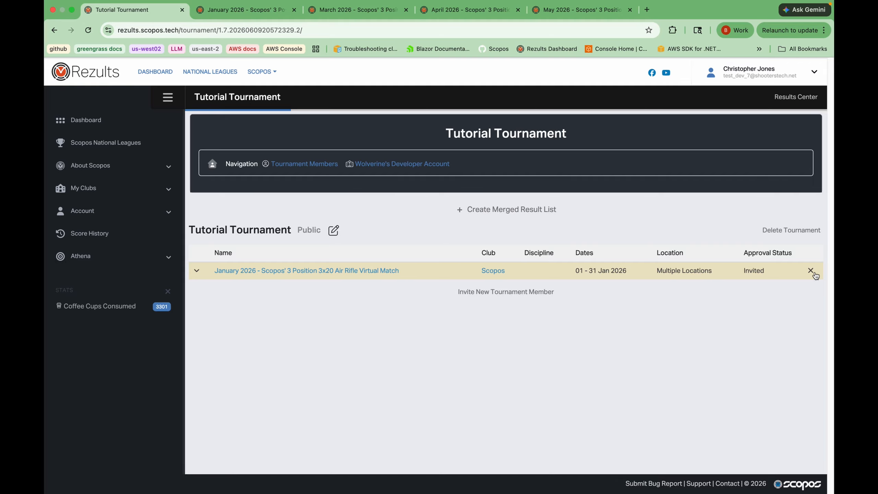
# Open the removal dialog for the January 2026 match and dismiss it without removing the member.
pyautogui.click(810, 271)
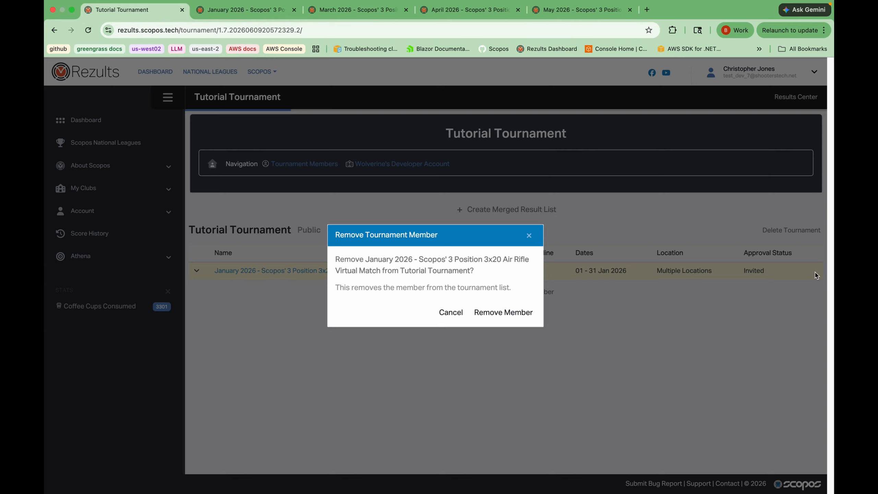
pyautogui.click(529, 236)
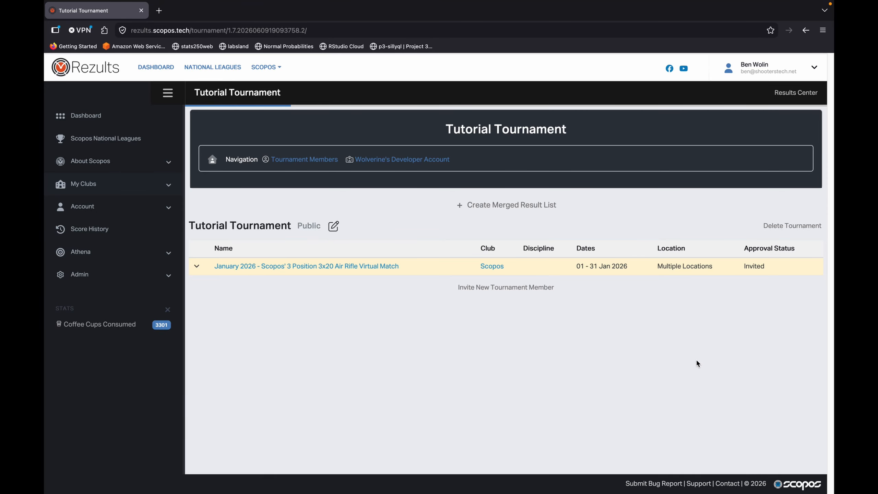
# From the invited club's account, check its club list and approve the January 2026 match's tournament invitation.
pyautogui.click(121, 188)
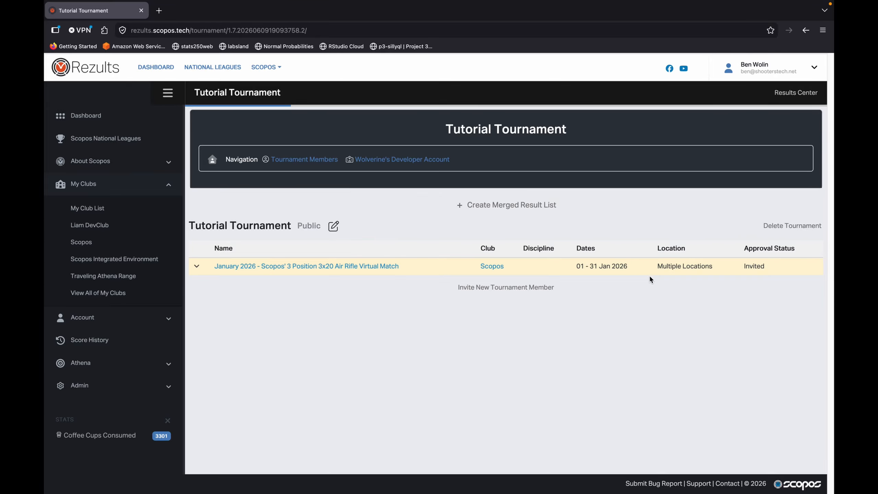
pyautogui.moveTo(759, 269)
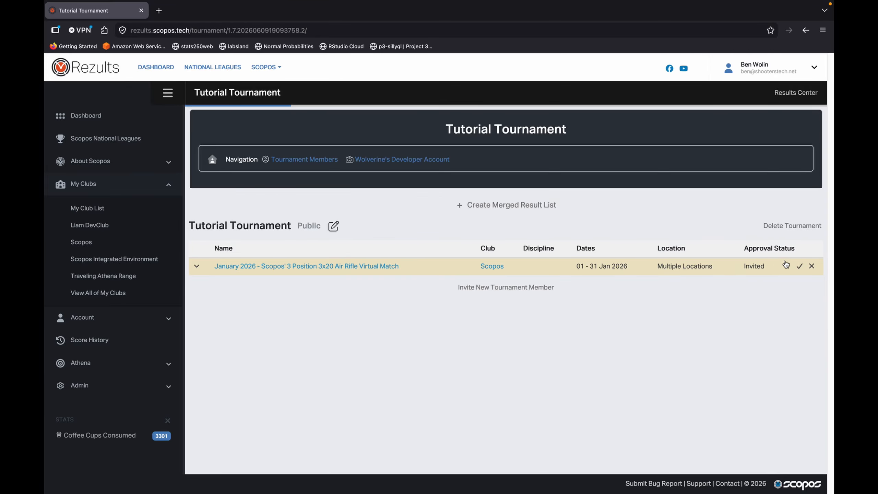
pyautogui.click(799, 266)
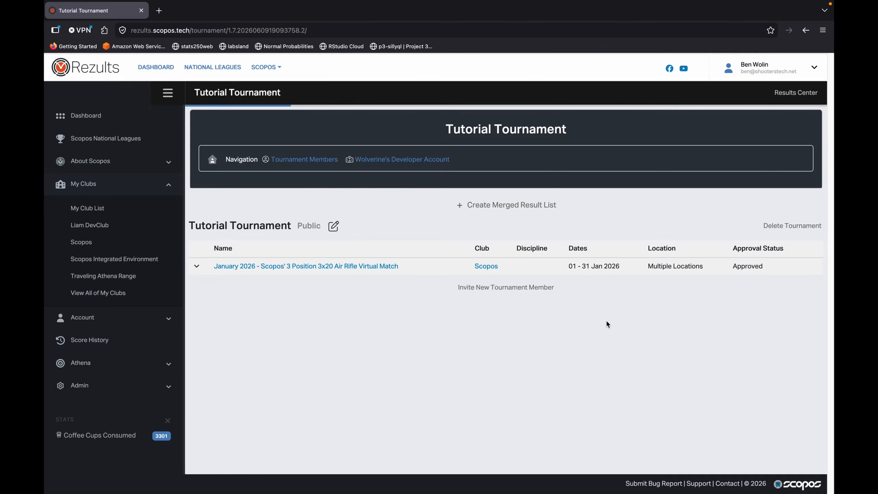
# Return to the tournament owner's browser and expand the January 2026 match to view its result lists.
pyautogui.hotkey('ctrl', 'Left')
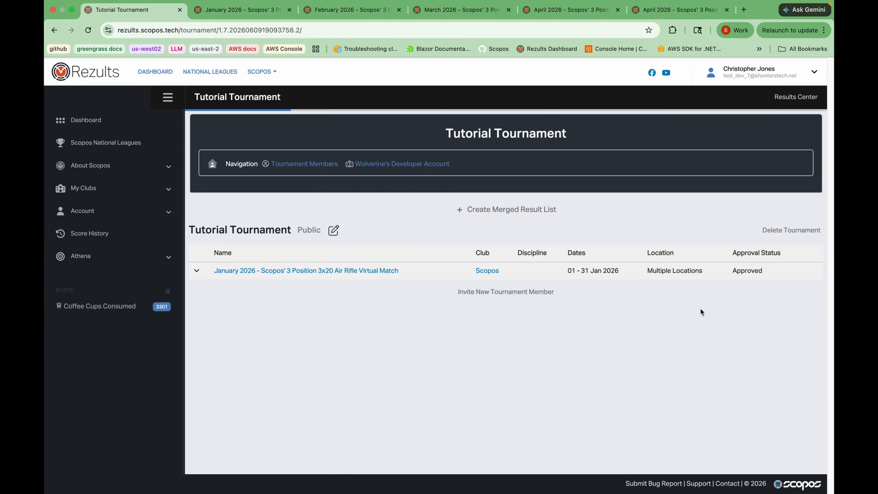
pyautogui.click(410, 274)
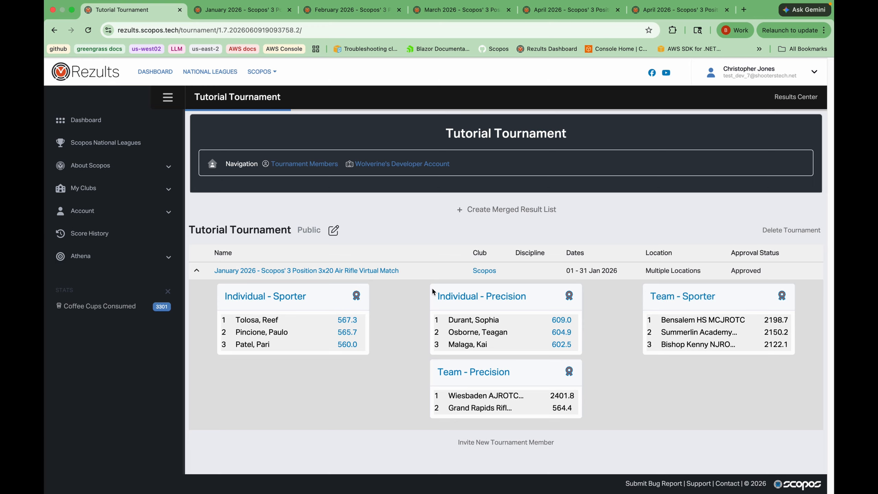
# Expand and collapse the tournament's member matches to check their individual and team result lists.
pyautogui.click(431, 275)
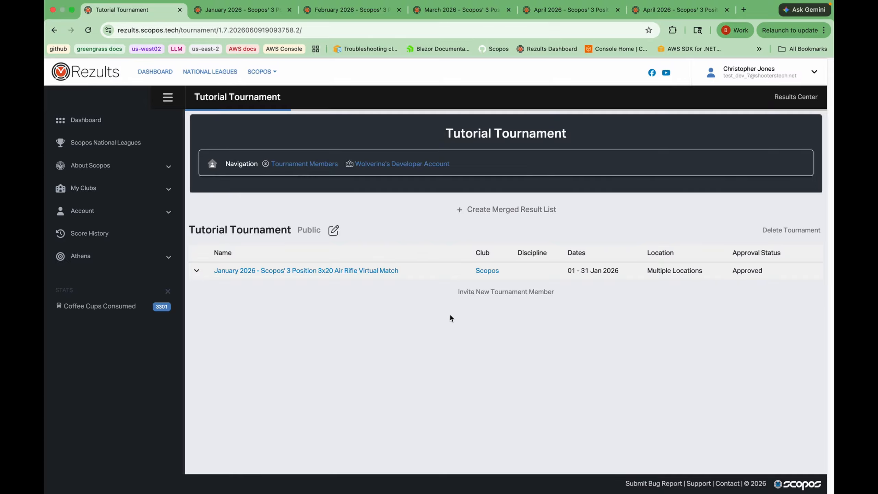
pyautogui.click(439, 272)
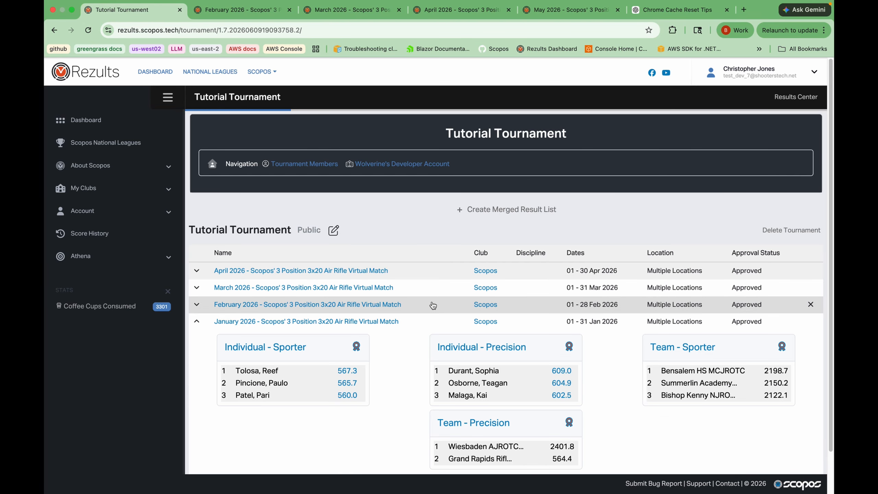
pyautogui.click(433, 304)
pyautogui.click(429, 288)
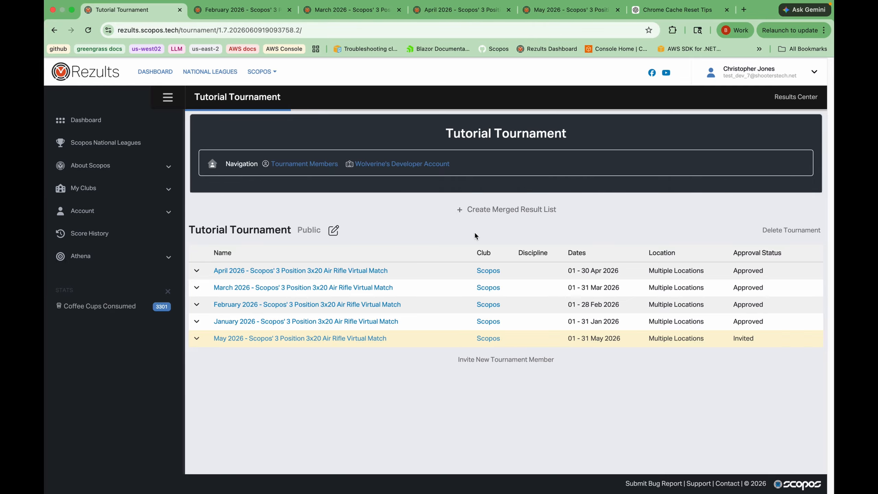
# Start a merged result list named Sum Example for the tournament, using the Sum merge method.
pyautogui.click(489, 210)
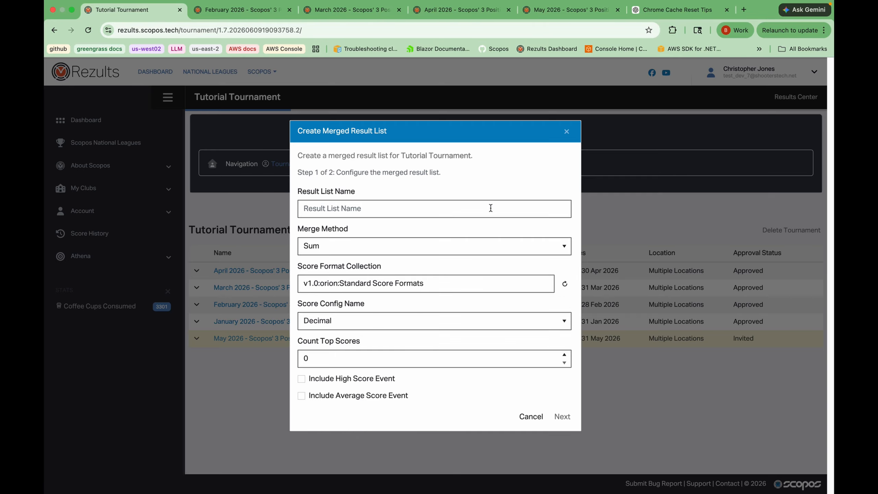
pyautogui.click(490, 208)
pyautogui.click(382, 230)
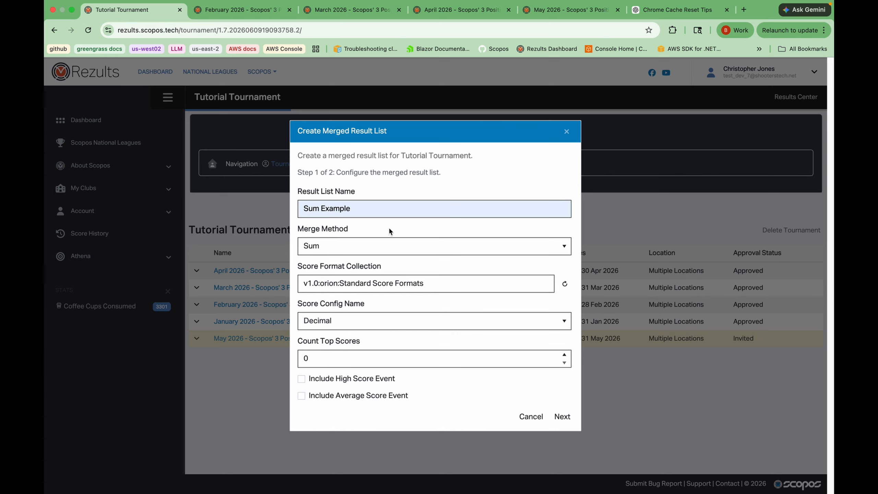
pyautogui.click(376, 245)
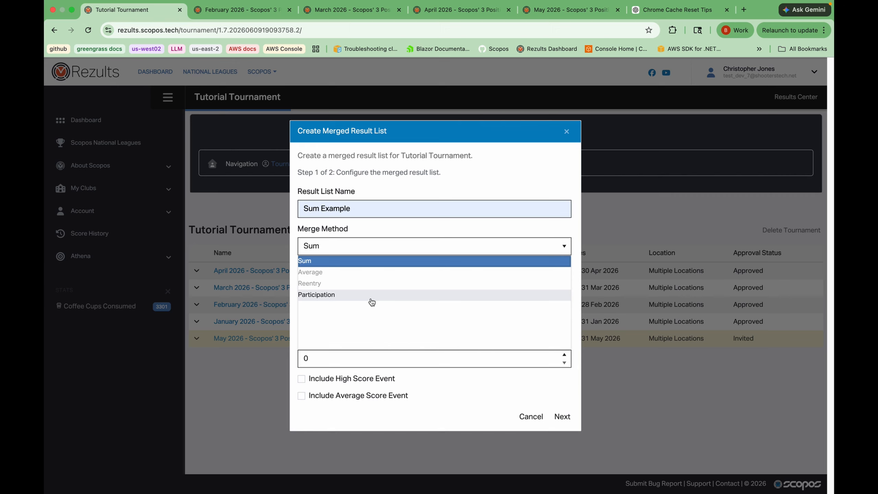
pyautogui.click(356, 261)
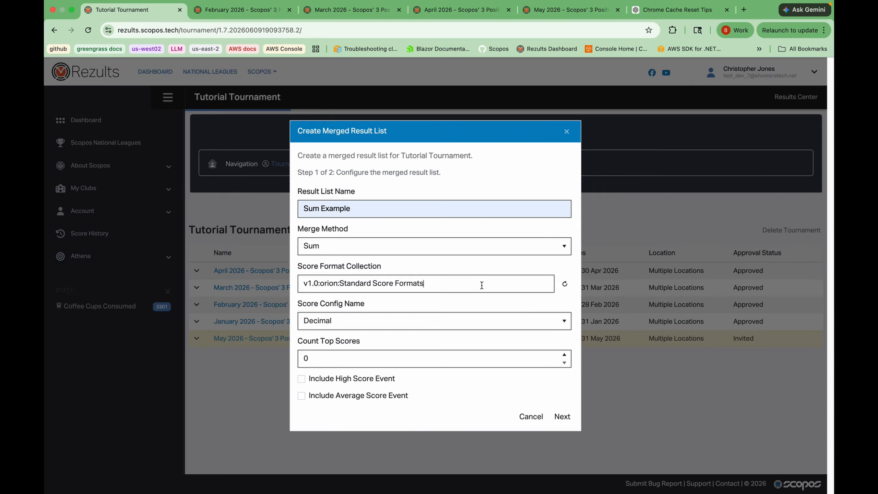
# Configure the merged list with Integer scoring, 2 top scores counted, and high and average score events included, and proceed to its members.
pyautogui.click(453, 326)
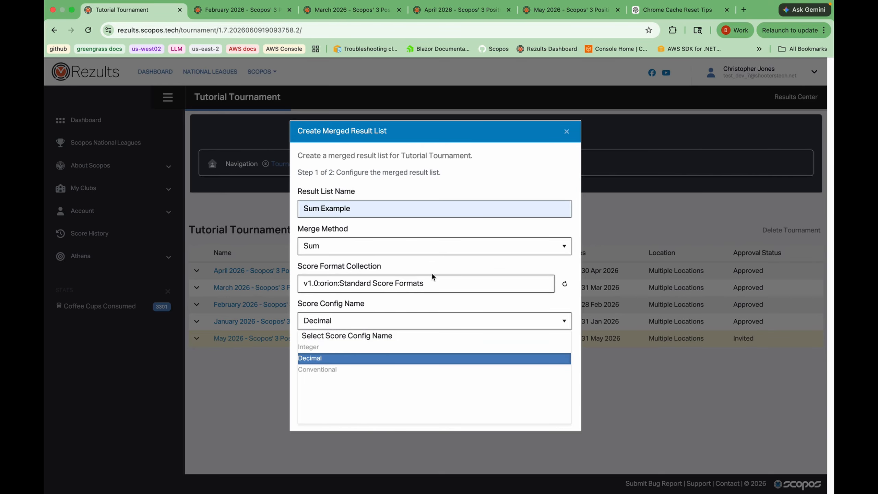
pyautogui.click(356, 347)
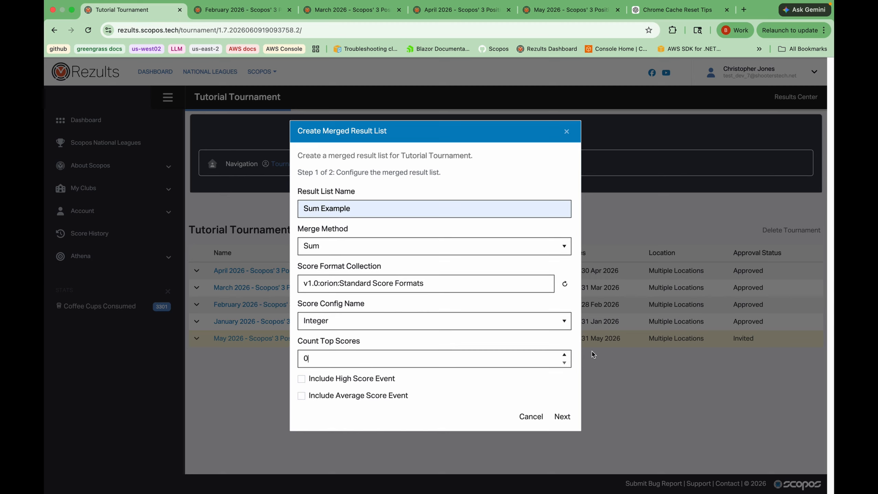
pyautogui.click(564, 355)
pyautogui.click(564, 355)
pyautogui.click(378, 383)
pyautogui.click(379, 398)
pyautogui.click(563, 417)
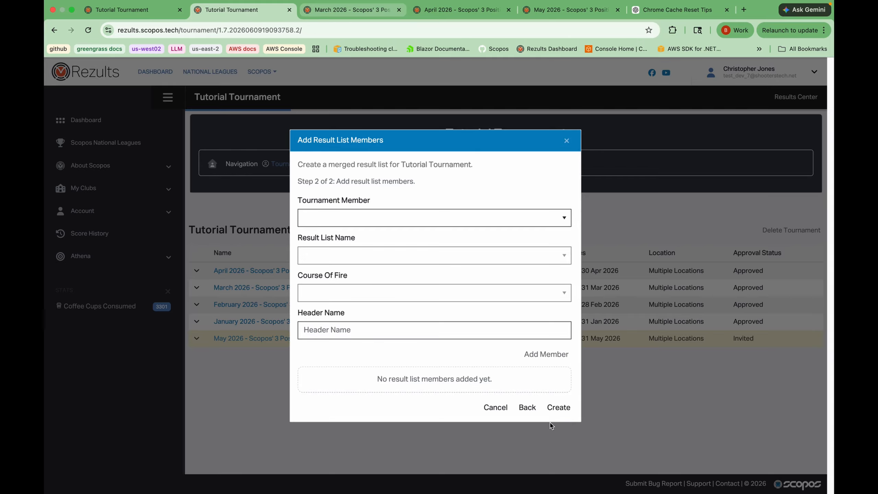
# Add the January 2026 match's Individual - All result list as a member with the header name Jan.
pyautogui.click(433, 217)
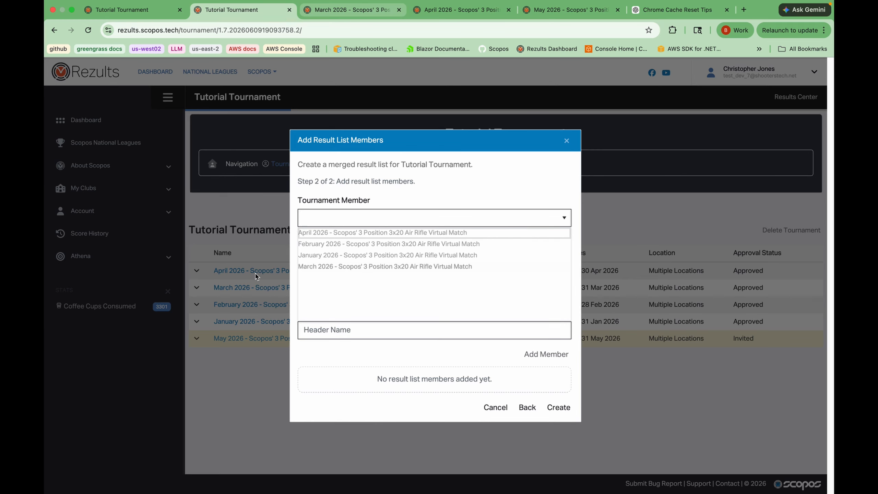
pyautogui.click(389, 255)
pyautogui.click(419, 259)
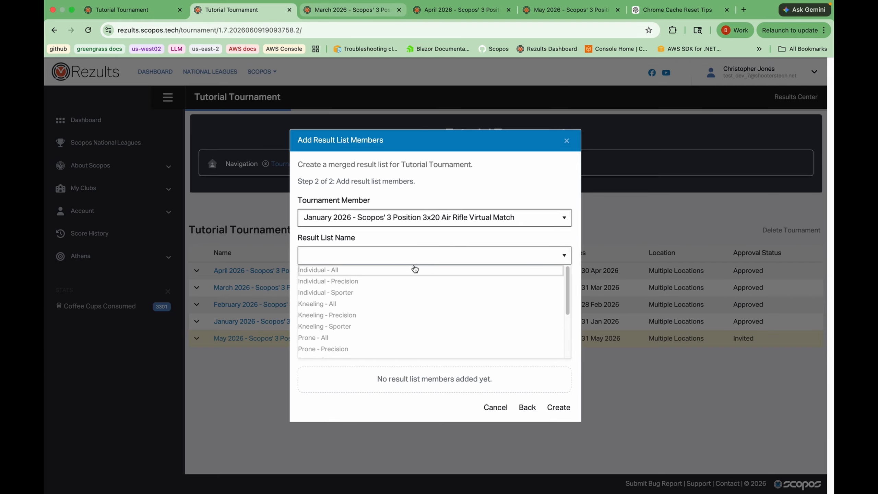
pyautogui.click(415, 273)
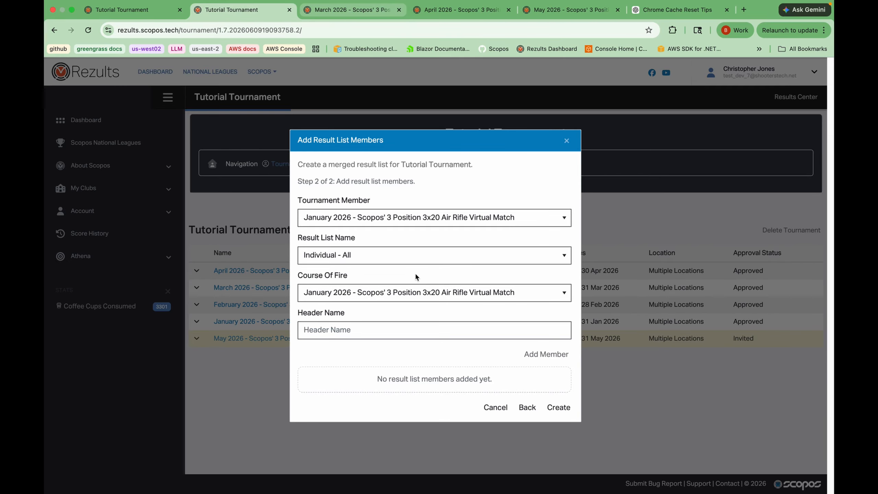
pyautogui.click(435, 295)
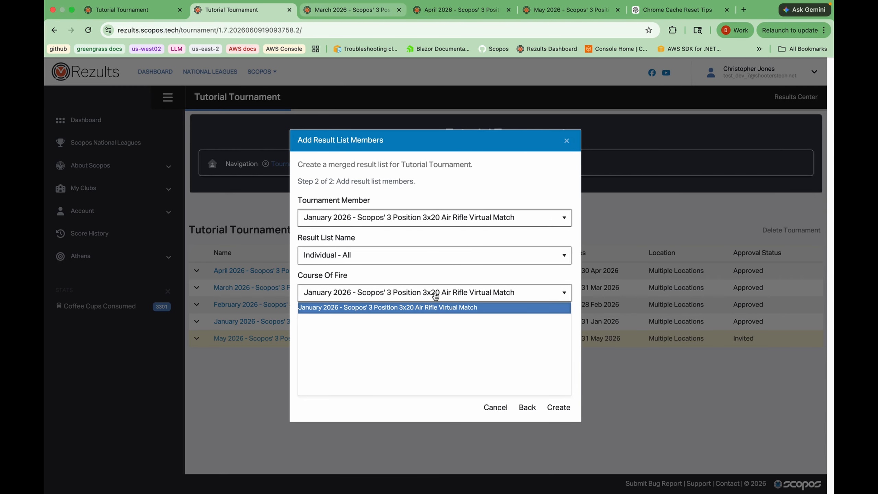
pyautogui.click(434, 295)
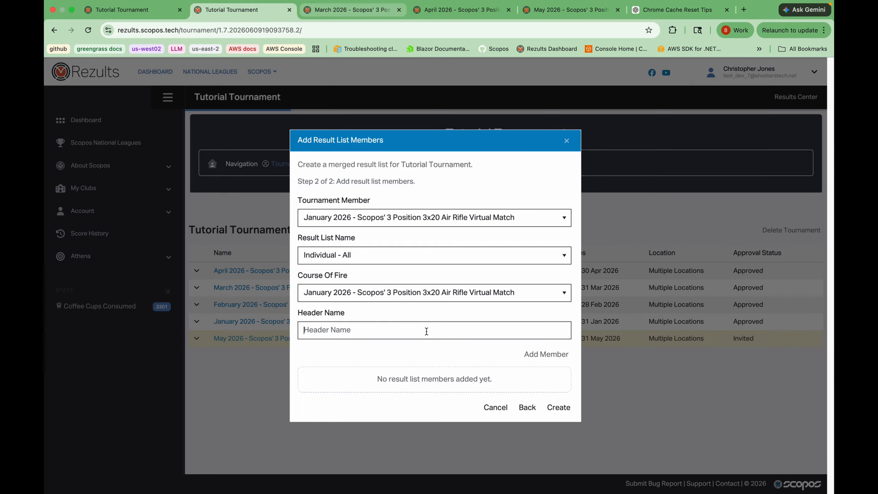
pyautogui.write('Jan')
pyautogui.click(535, 353)
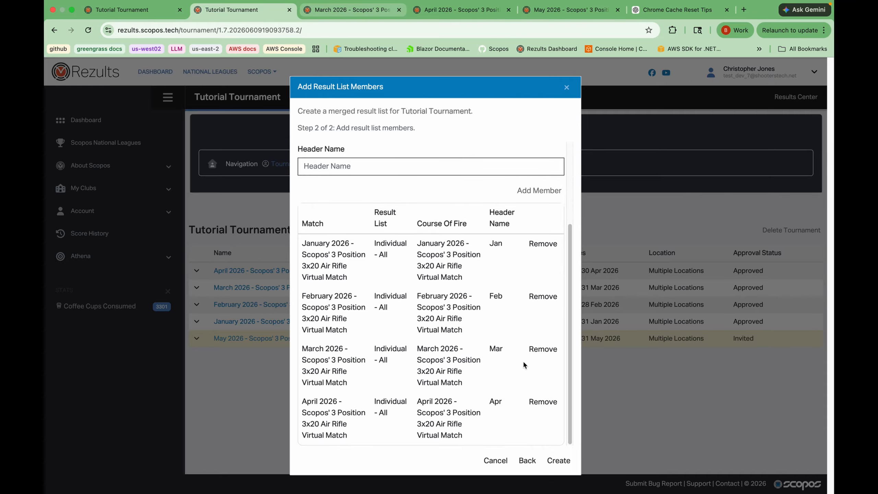
# Review the January to April members and create the merged result list.
pyautogui.scroll(3, 523, 361)
pyautogui.scroll(-3, 523, 361)
pyautogui.click(560, 460)
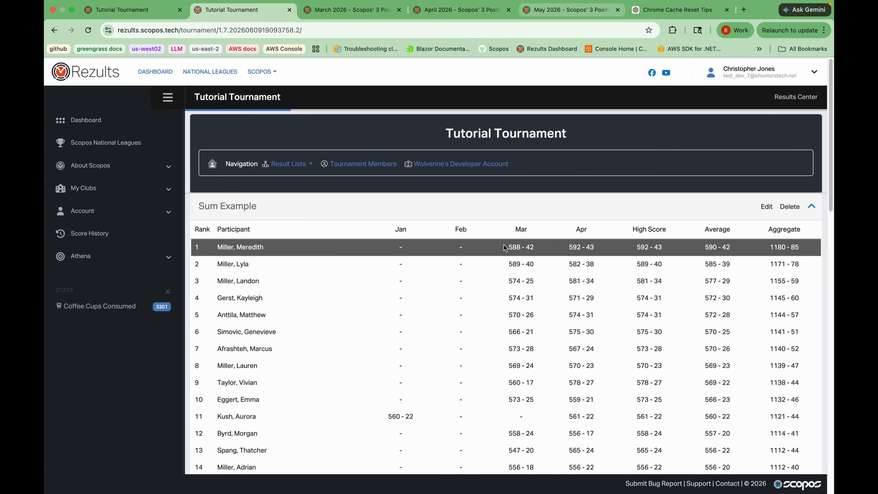
# Examine the first-ranked participant's monthly scores and high score in the Sum Example list.
pyautogui.moveTo(501, 250); pyautogui.dragTo(384, 250)
pyautogui.click(385, 250)
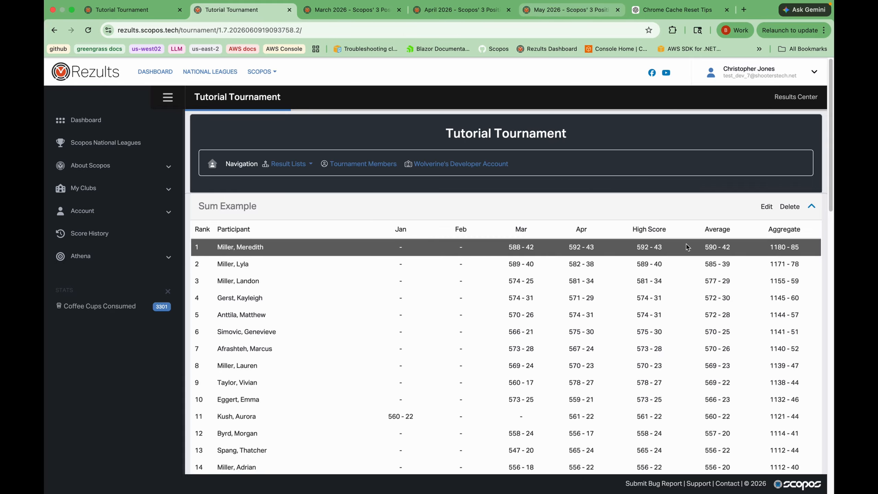
pyautogui.doubleClick(642, 248)
# Edit the Sum Example list to count the top 3 scores and save the update.
pyautogui.click(766, 207)
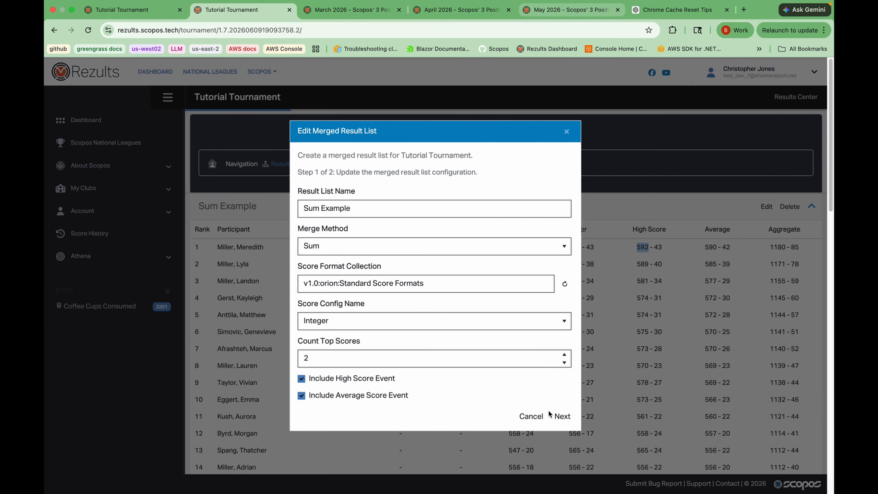
pyautogui.click(562, 416)
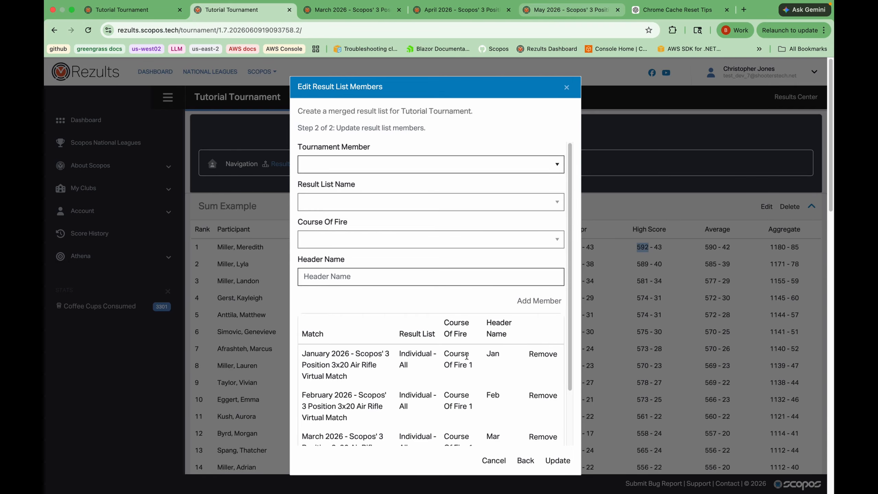
pyautogui.click(524, 463)
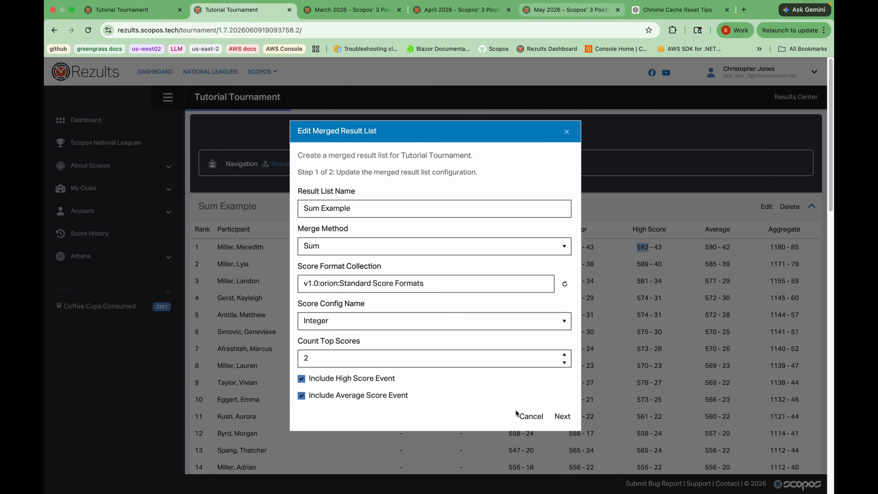
pyautogui.click(564, 355)
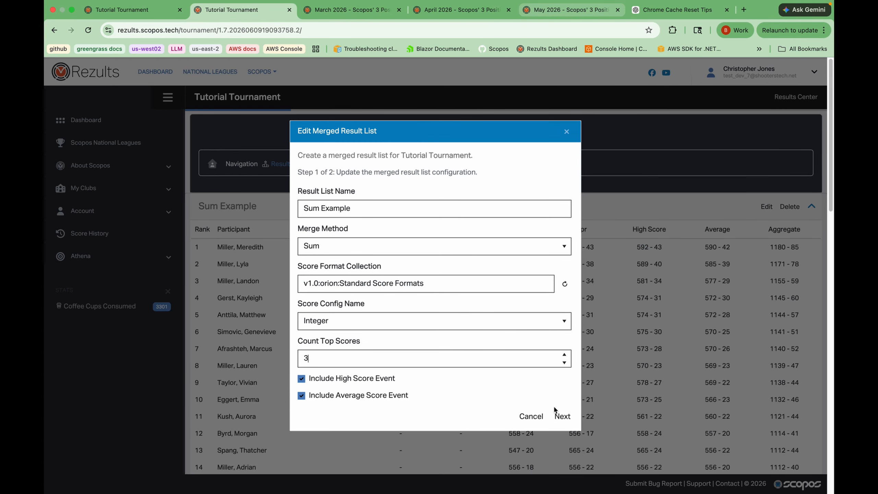
pyautogui.click(562, 416)
pyautogui.click(557, 461)
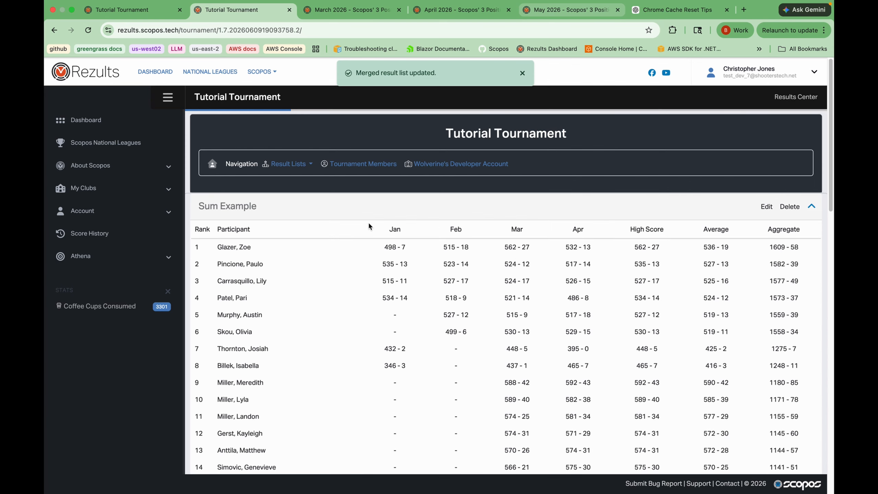
# Check the first-ranked row of the recalculated Sum Example list and collapse its results.
pyautogui.tripleClick(320, 247)
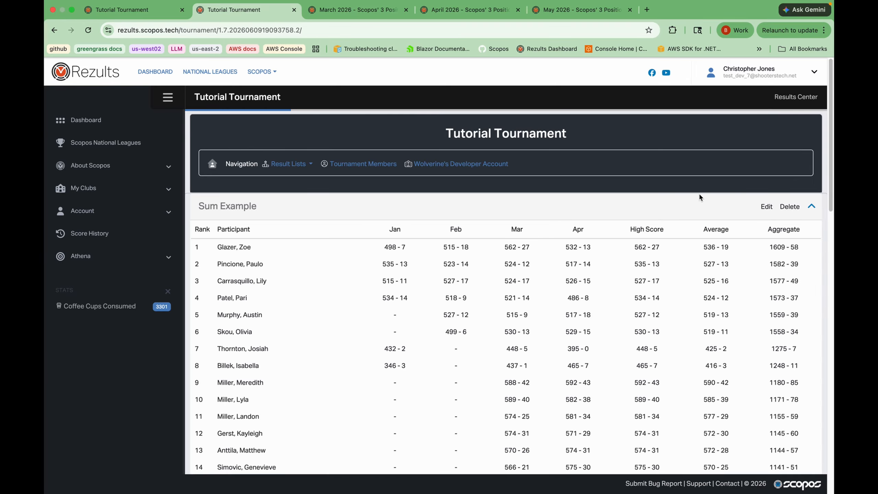
pyautogui.click(810, 207)
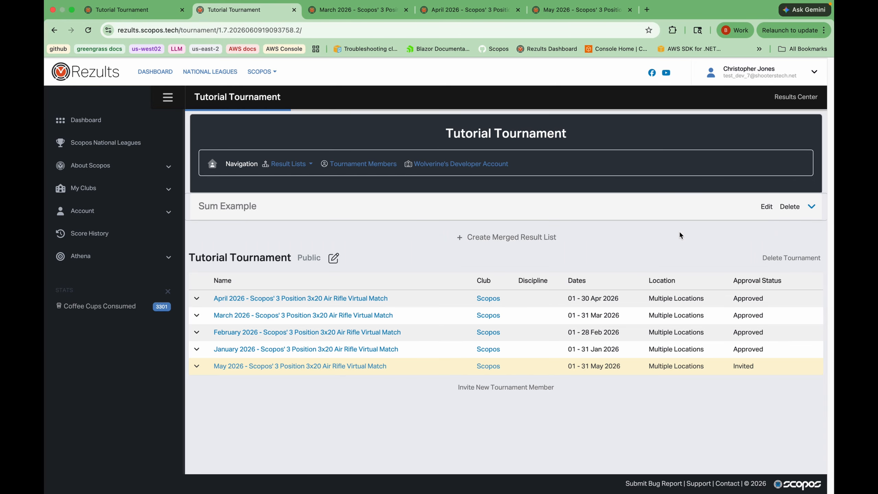